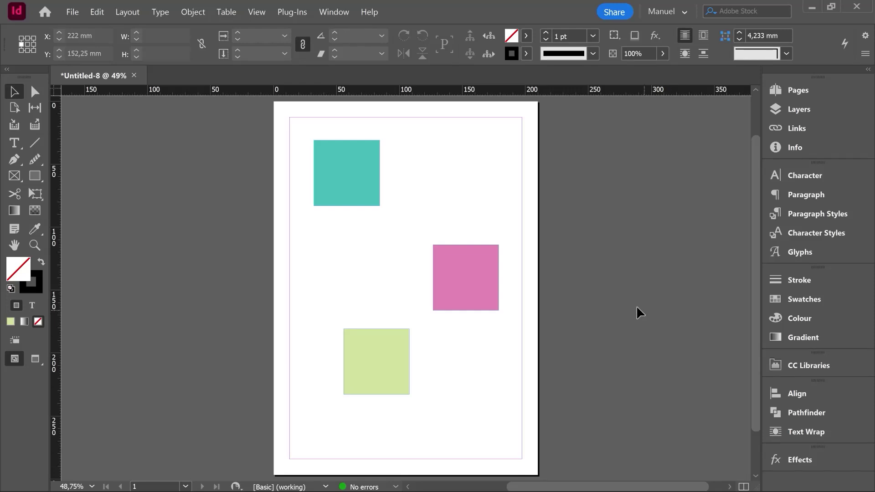
Open the Align panel and detach it as a floating panel beside the page
left_click(342, 13)
mouse_move(374, 239)
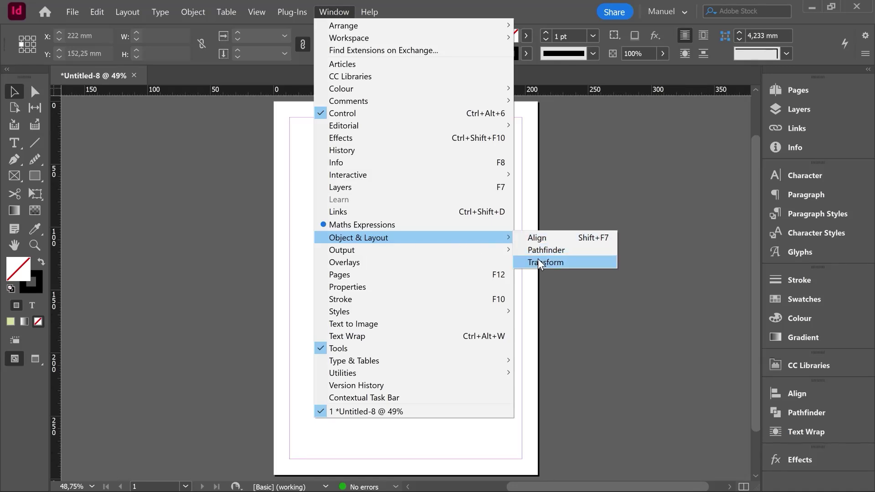
left_click(799, 394)
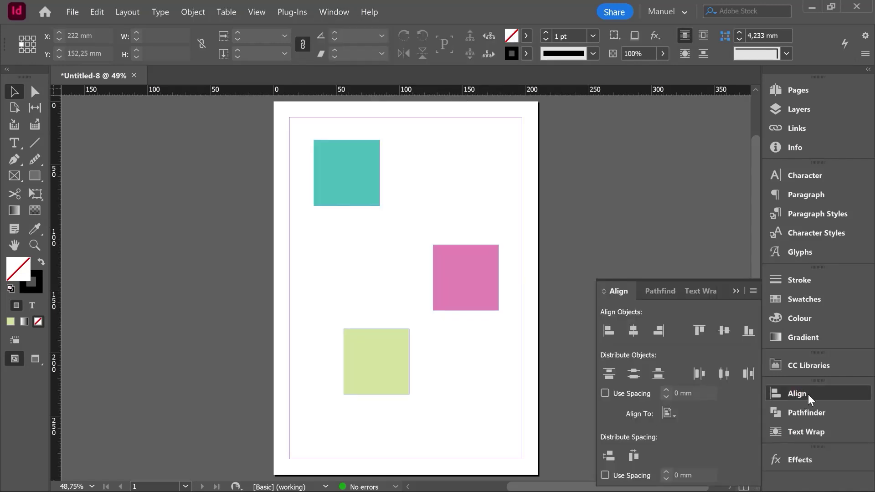
left_click_drag(621, 290, 638, 136)
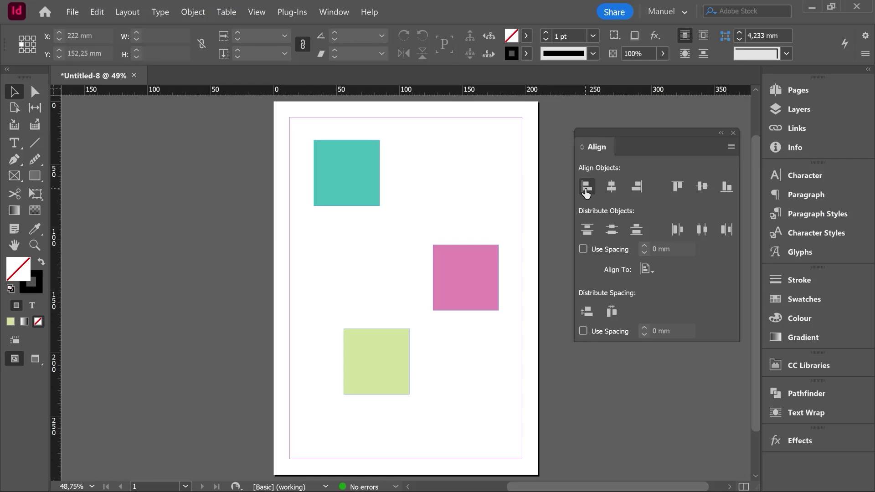
Try to align the left edges of the teal and pink squares to the page, and undo it
left_click_drag(504, 284, 342, 158)
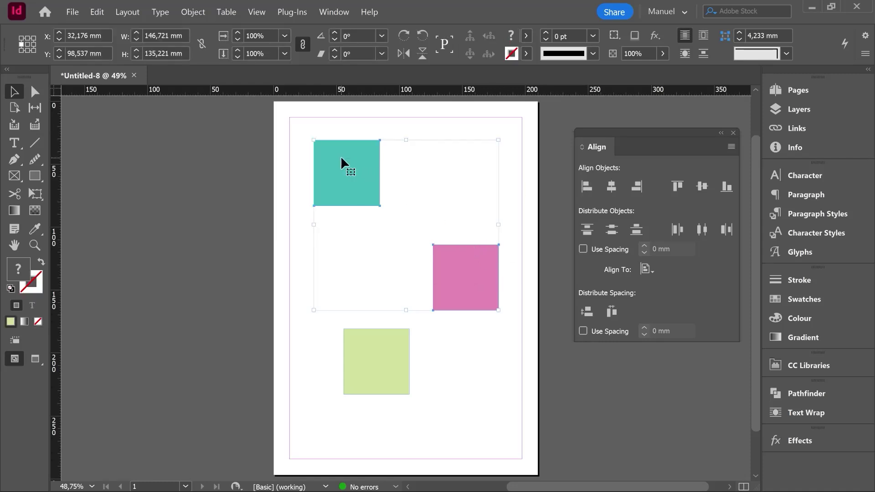
left_click(586, 191)
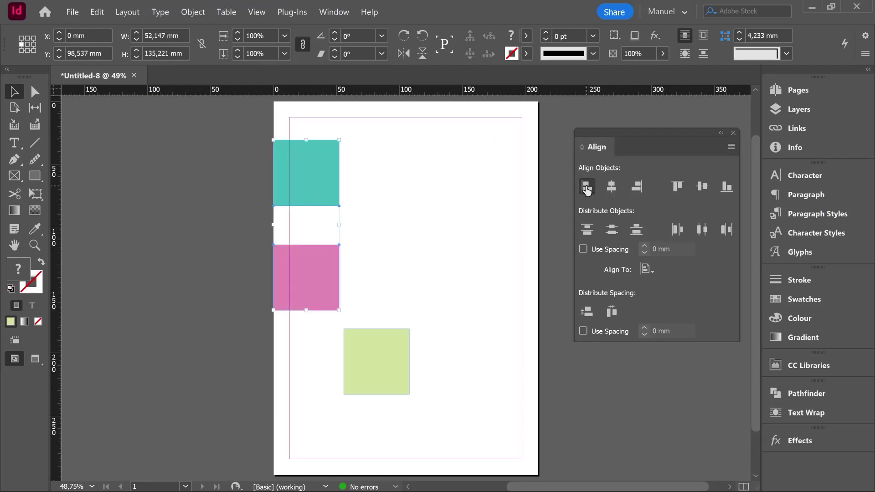
key("ctrl+z")
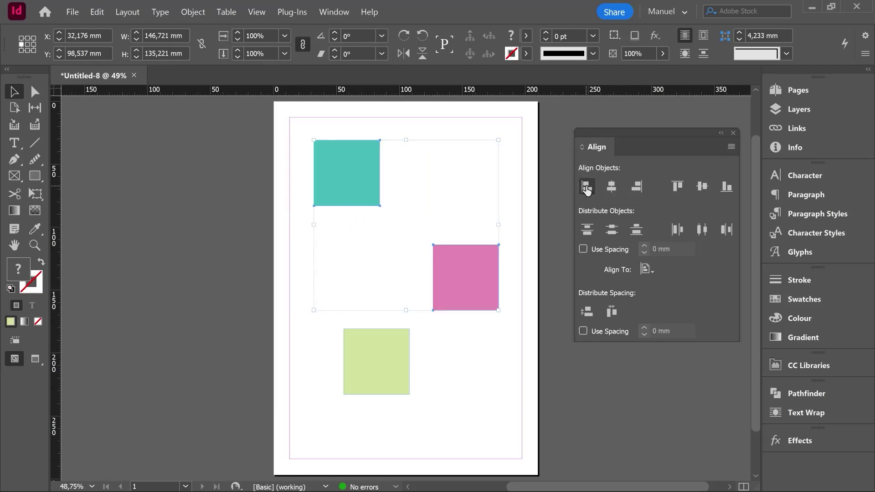
Centre the teal and pink squares horizontally on the page, and align the right edges of all three squares to the page
left_click(611, 187)
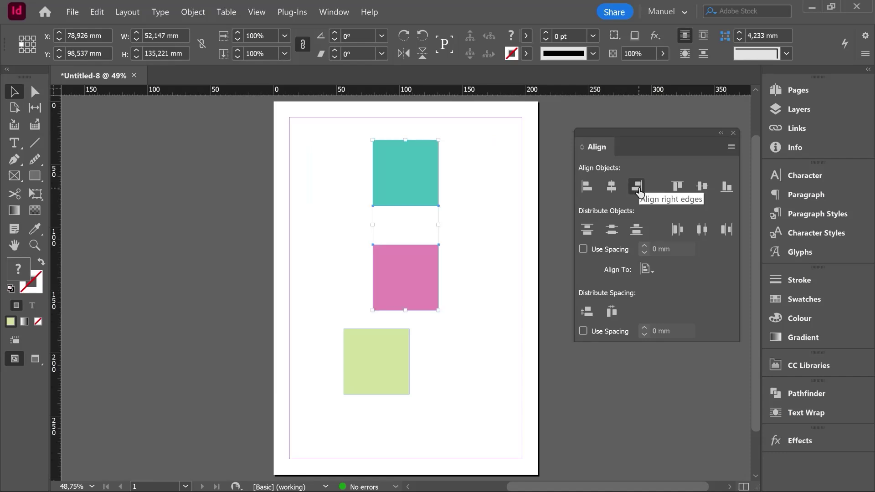
left_click(637, 188)
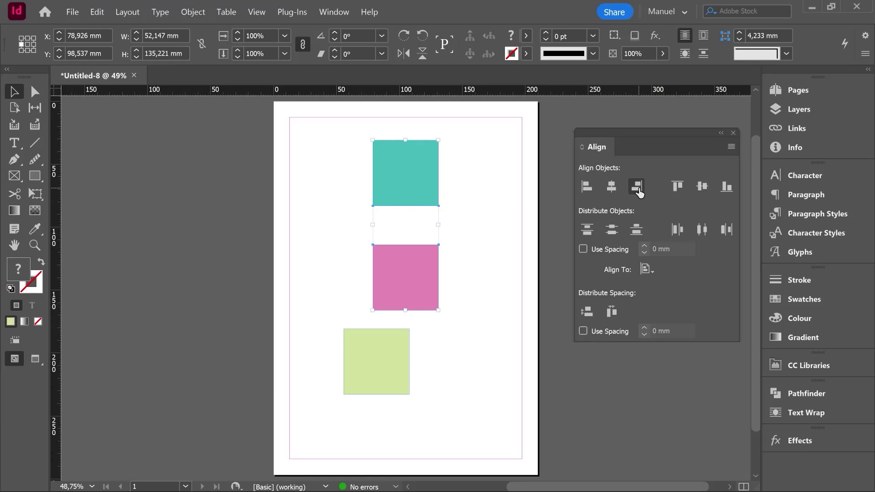
left_click_drag(477, 395, 324, 155)
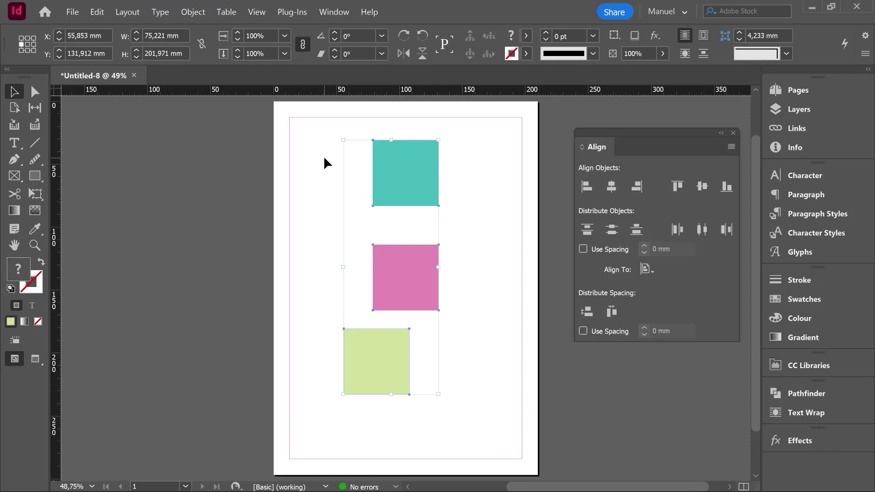
left_click(636, 187)
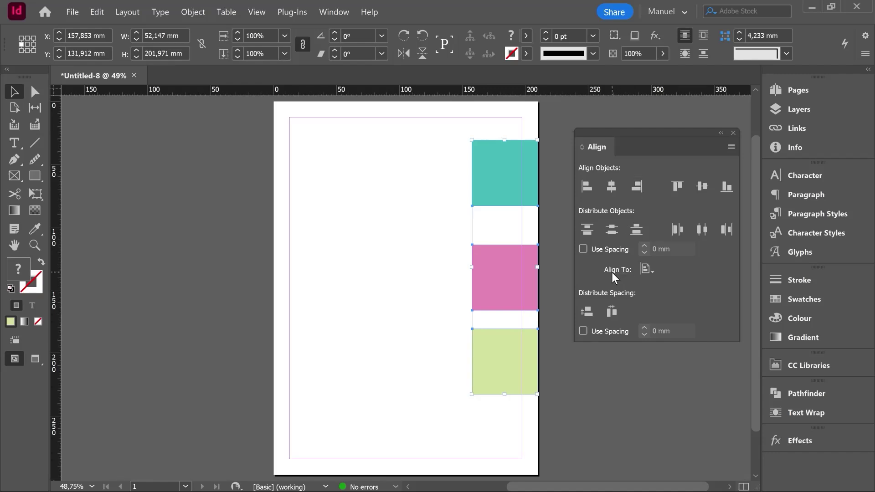
Set the alignment reference to Align to Selection and spread the green, pink and teal squares apart across the page
left_click(651, 271)
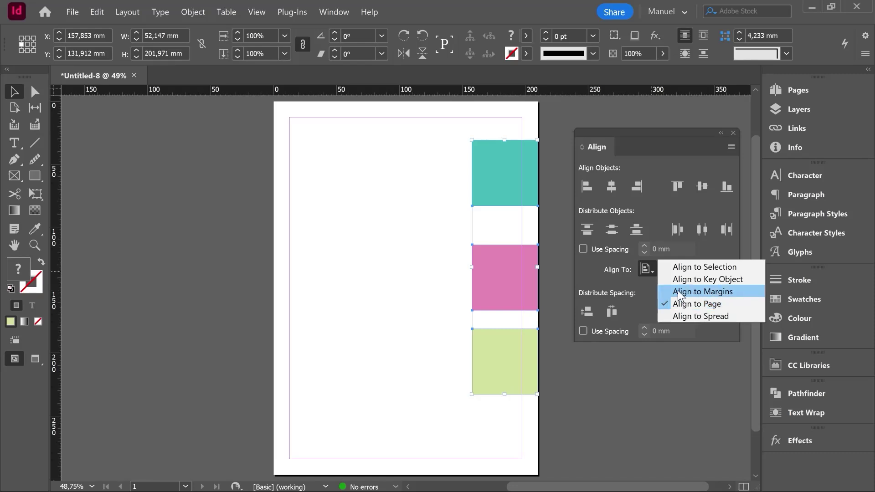
left_click(695, 266)
left_click(490, 400)
left_click_drag(461, 380, 304, 363)
left_click_drag(482, 302, 419, 318)
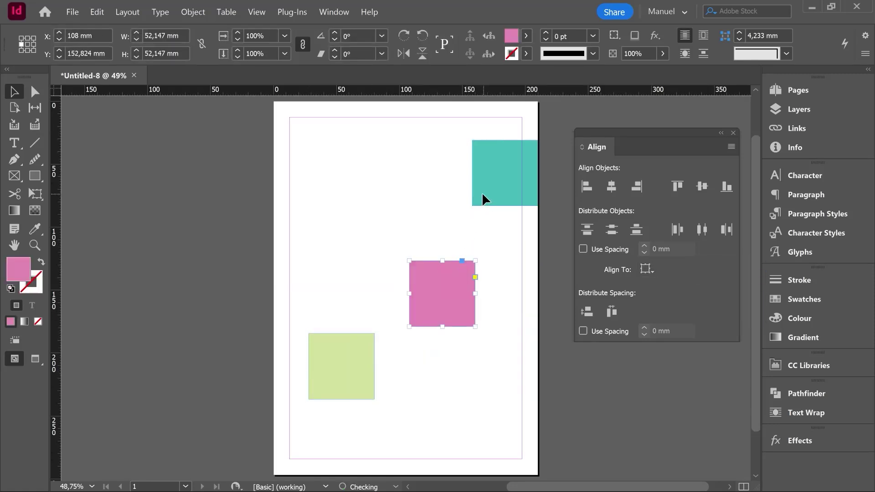
left_click_drag(482, 193, 366, 195)
Align the left edges of the teal and pink squares, and align the right edges of all three squares within the selection
left_click(438, 296, "shift")
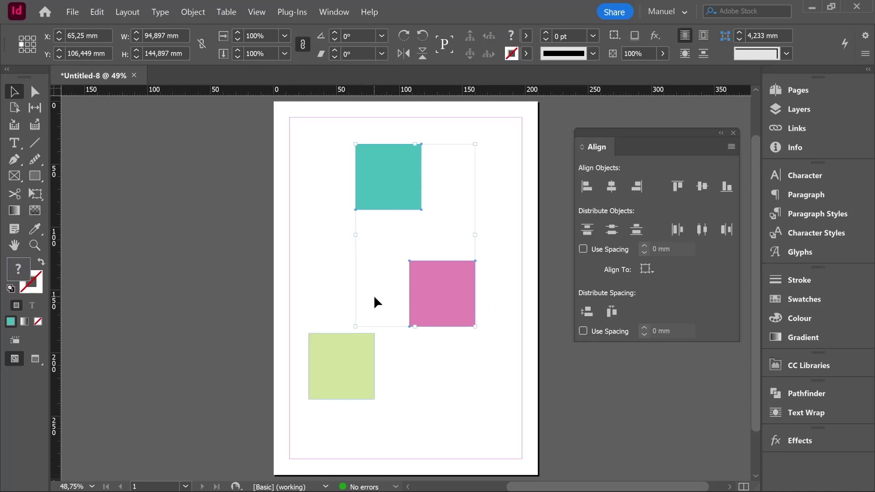
left_click(586, 187)
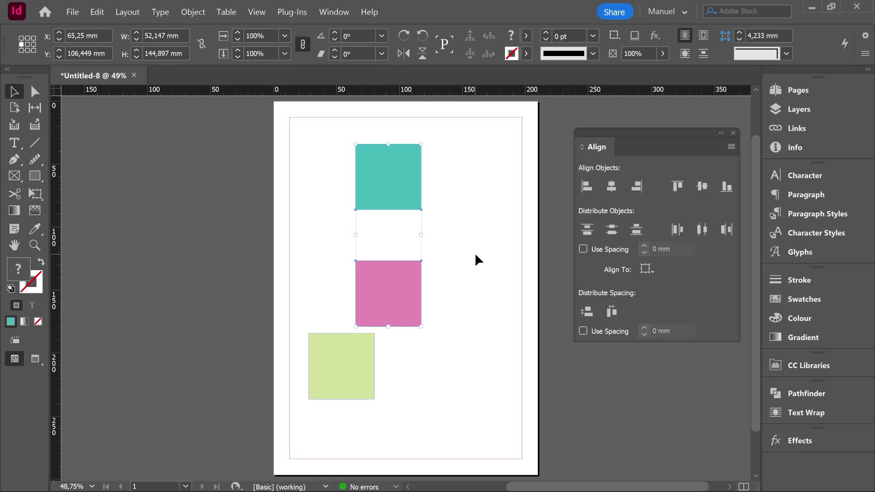
left_click_drag(448, 424, 326, 189)
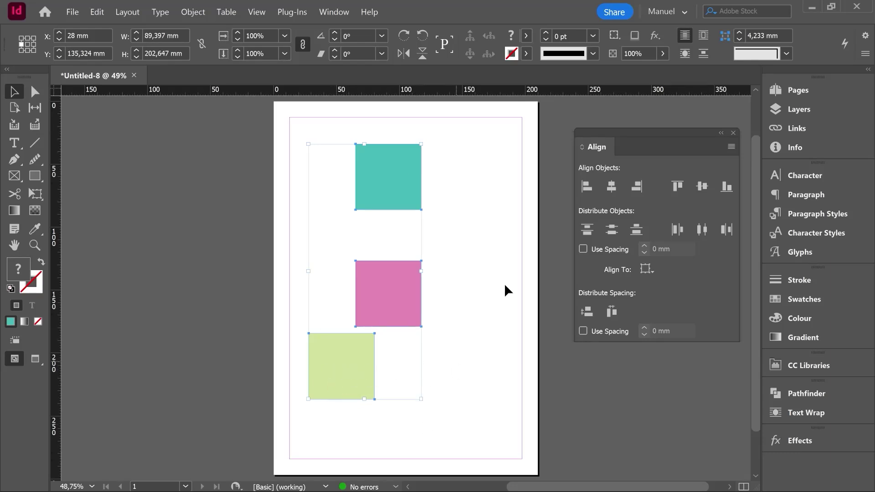
left_click(635, 188)
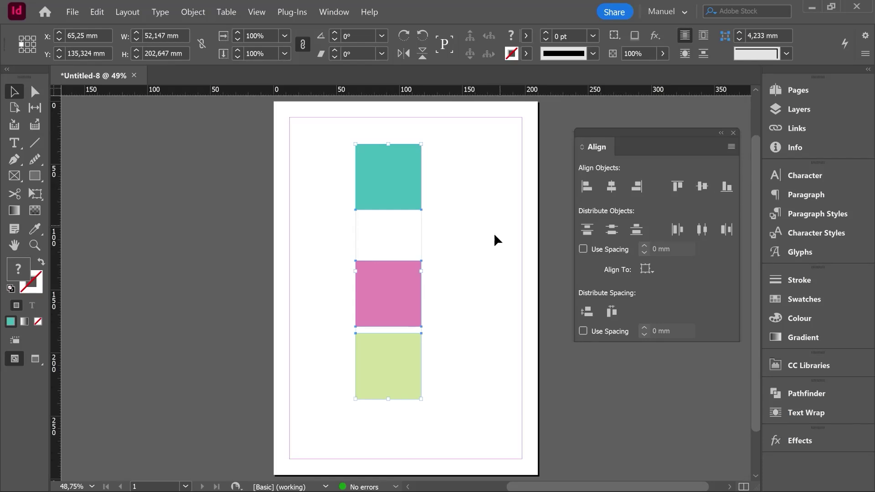
Move the green and pink squares away from the column and align the top edges of the pink and teal squares to the selection
left_click_drag(396, 360, 473, 392)
left_click_drag(385, 310, 319, 167)
left_click(391, 346)
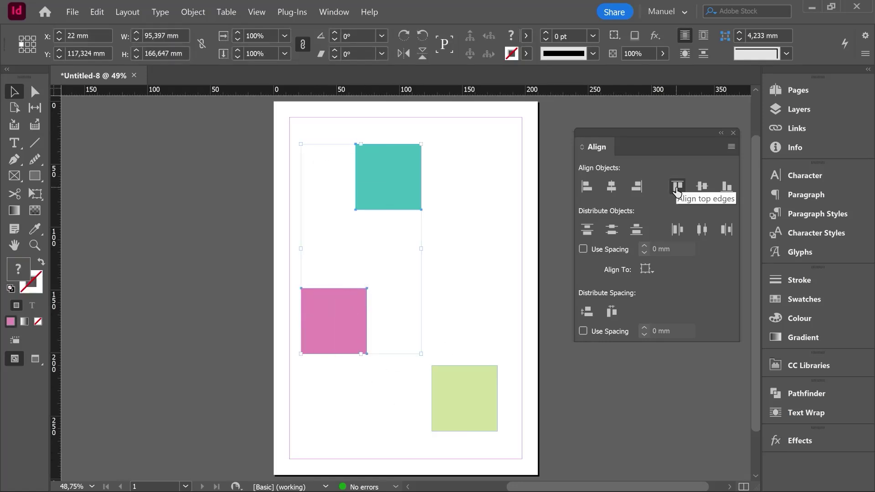
left_click(645, 269)
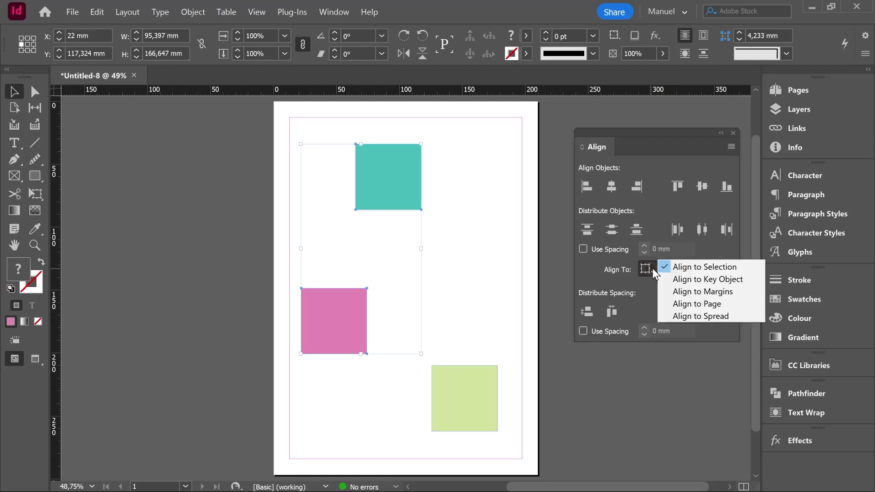
left_click(645, 269)
left_click(647, 268)
left_click(677, 187)
Align the top edges of all three squares and move them apart horizontally into a side-by-side row
left_click_drag(420, 320, 502, 393)
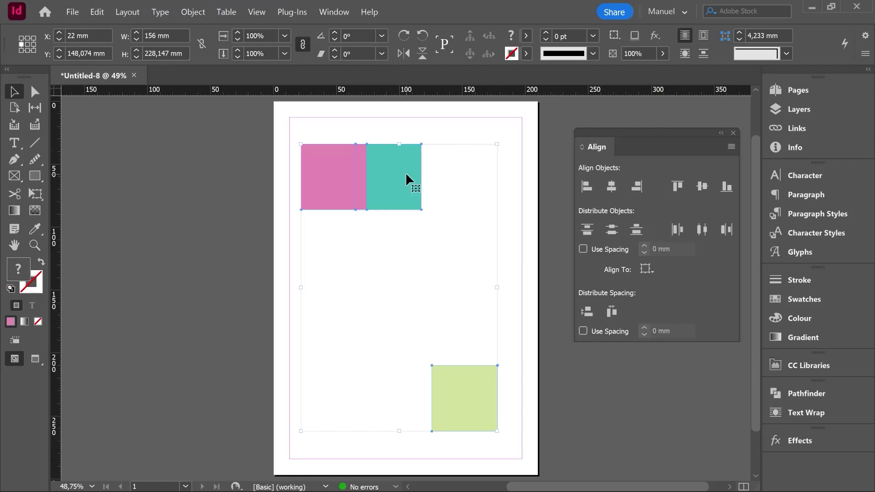
left_click(677, 186)
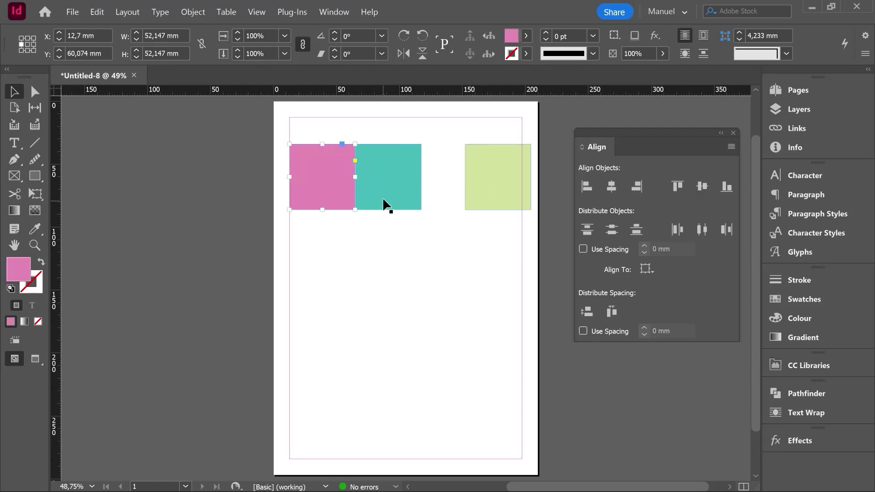
left_click_drag(383, 204, 408, 205)
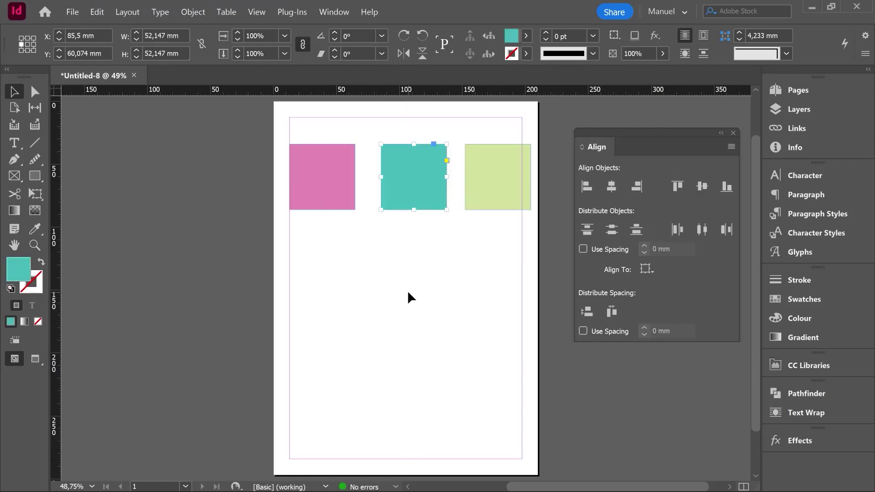
left_click(416, 392)
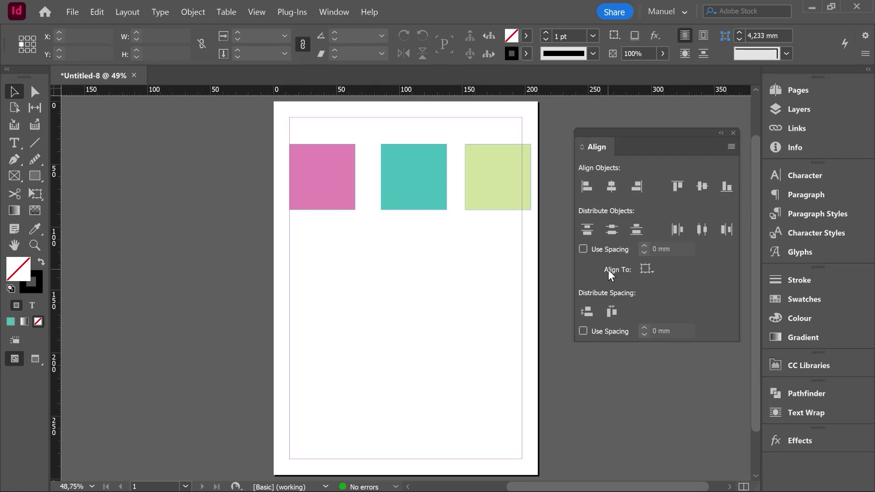
Using Align to Page, align the bottom edges of all three squares to the page and centre the teal square vertically
left_click(646, 270)
left_click(686, 304)
left_click_drag(487, 248, 326, 164)
left_click(725, 187)
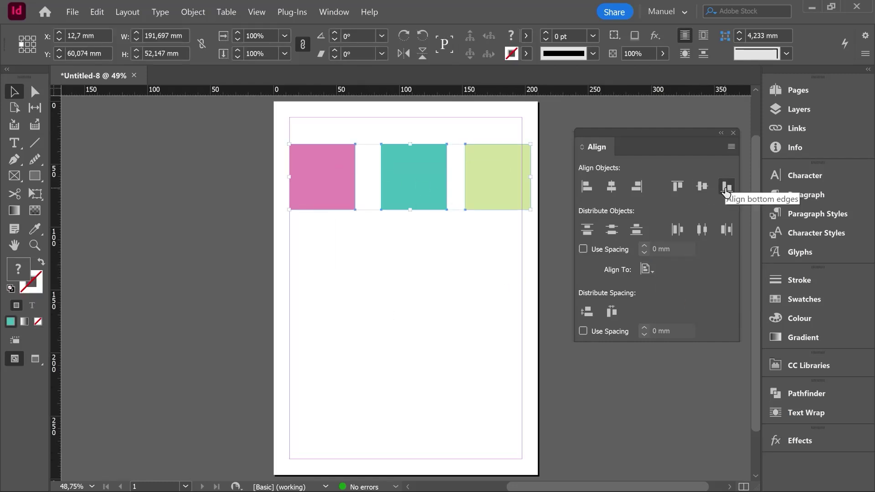
left_click(726, 189)
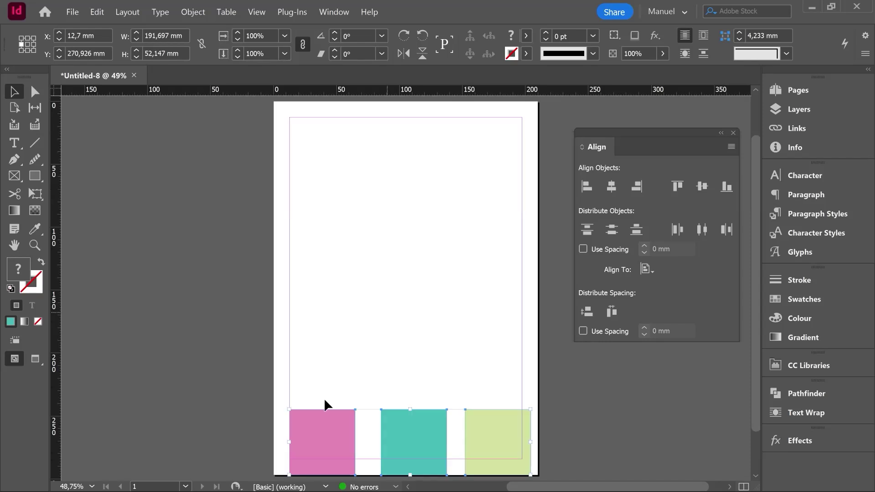
left_click(414, 424)
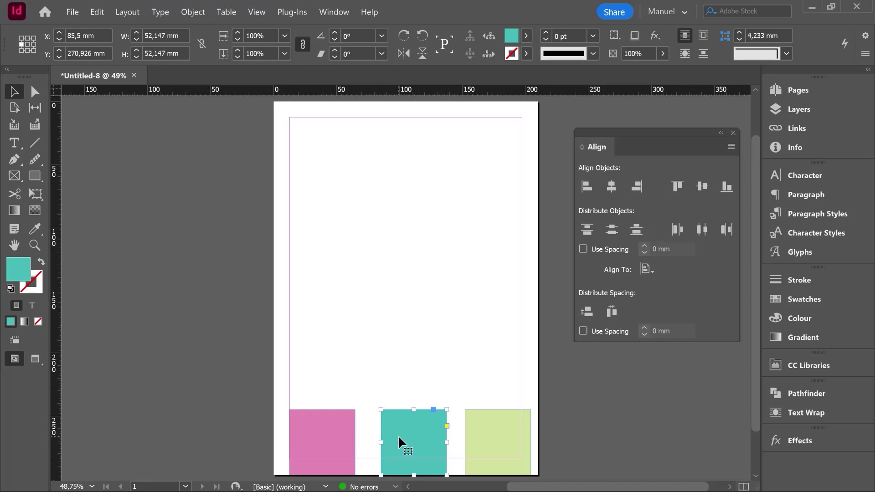
left_click(704, 188)
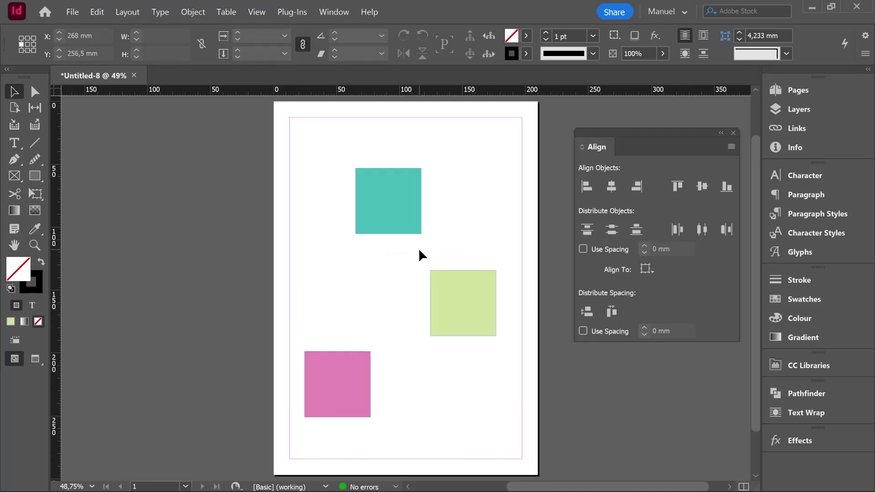
Using Align to Selection, distribute the three scattered squares evenly by their top edges
left_click(645, 268)
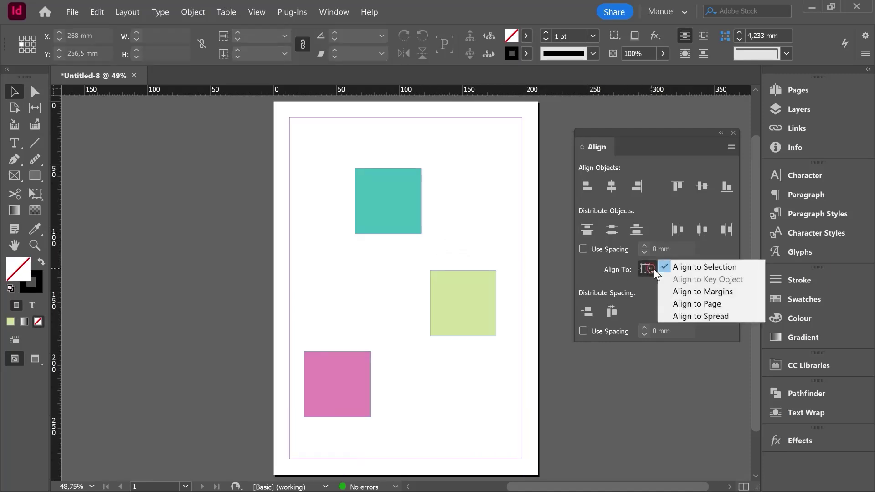
left_click(708, 267)
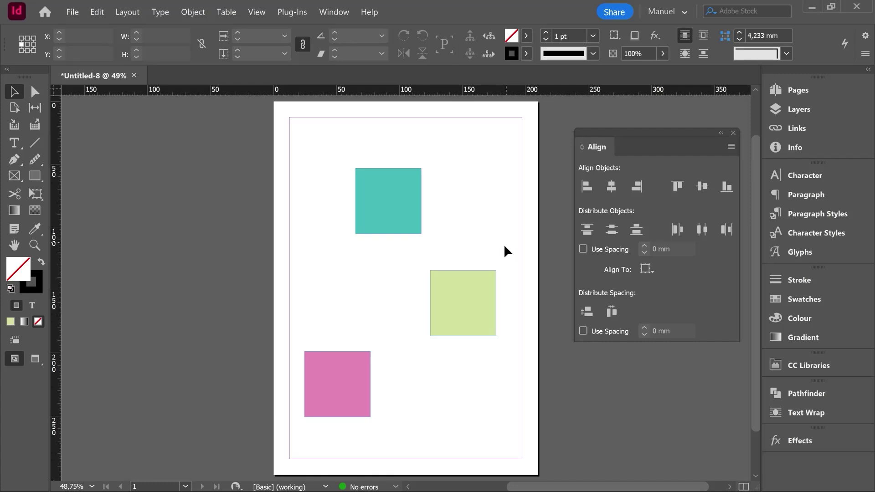
left_click_drag(490, 417, 350, 321)
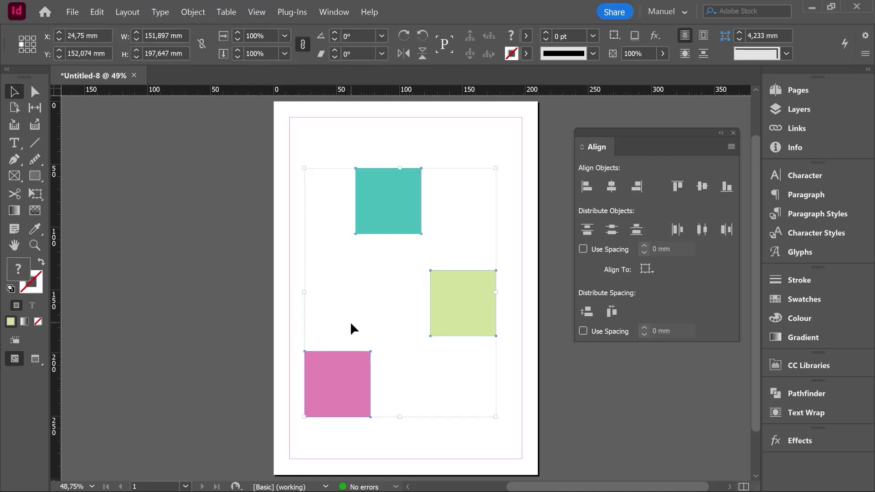
left_click(646, 269)
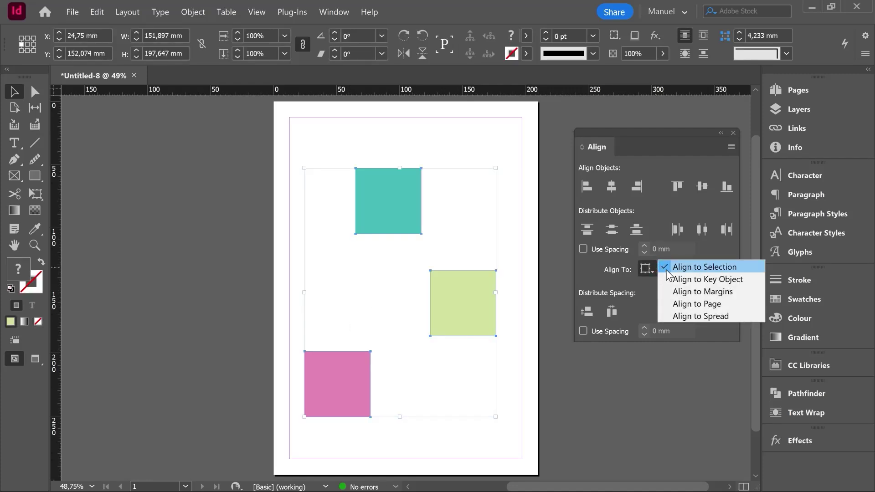
left_click(586, 230)
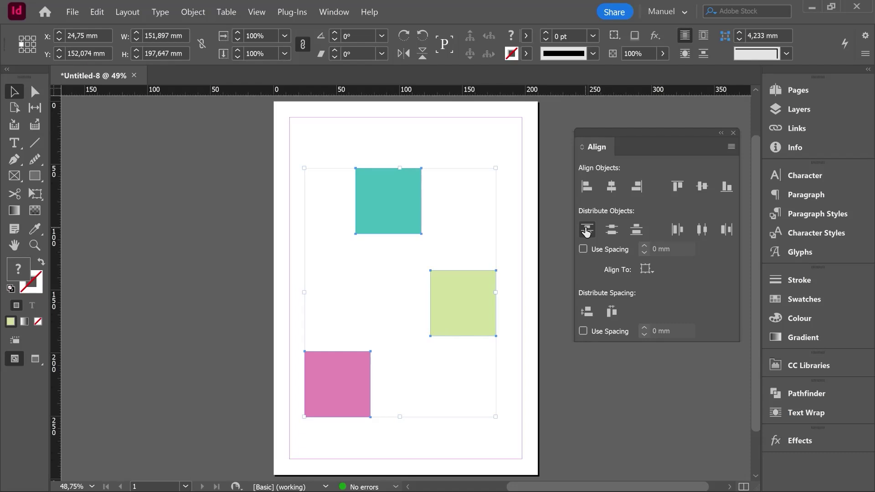
left_click(587, 230)
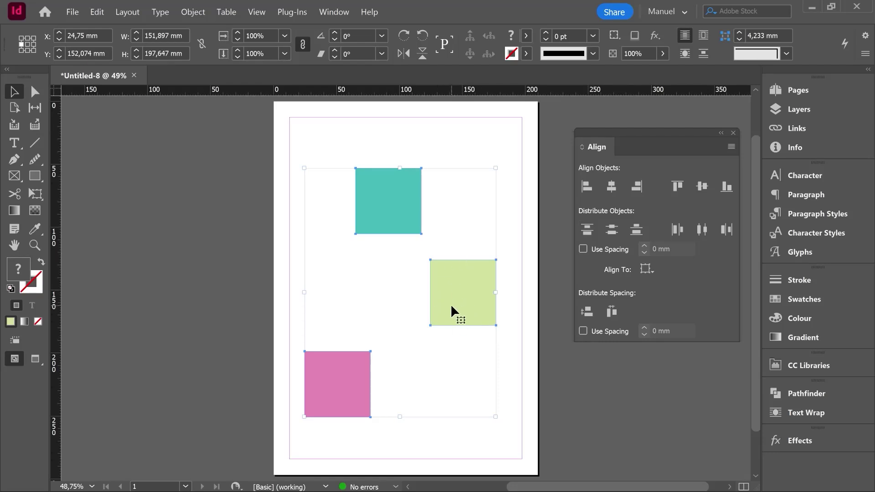
Draw an unfilled rectangle about 33 mm wide and 84 mm high beside the teal square
left_click(36, 177)
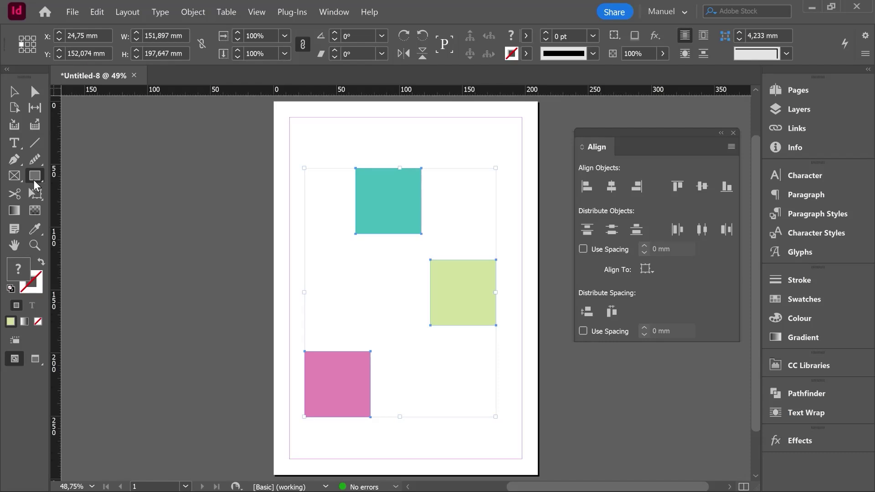
left_click_drag(280, 148, 321, 253)
key("v")
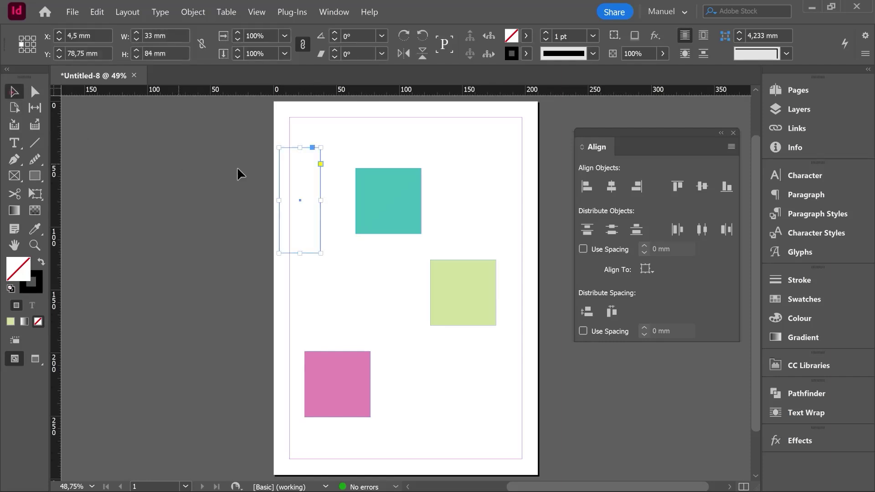
Fit the rectangle between the top edges of the teal and green squares, about 72 mm high, and duplicate it directly below
left_click_drag(288, 144, 401, 175)
mouse_move(417, 274)
left_mouse_down()
mouse_move(433, 285)
mouse_move(427, 273)
left_mouse_up()
left_click_drag(435, 237, 437, 333)
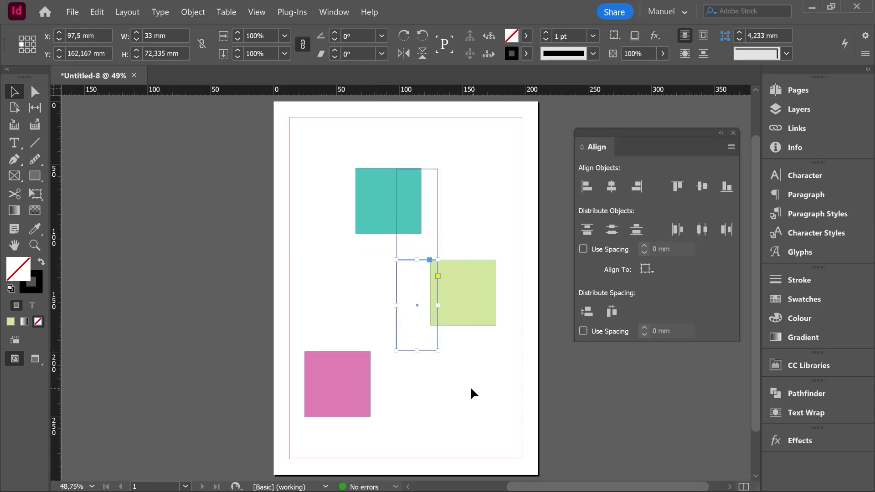
Widen the lower rectangle to about 65 mm, extending it to line up with the teal square's left edge
left_click_drag(396, 305, 355, 307)
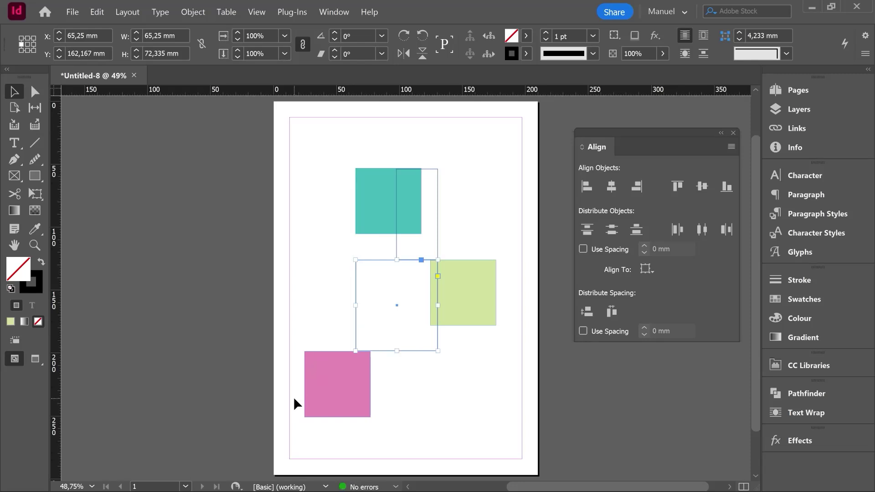
left_click(294, 396)
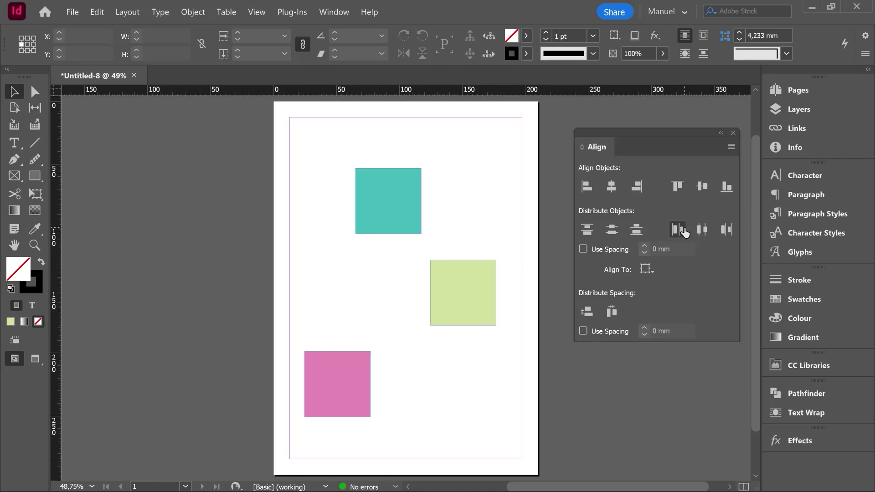
Enable Use Spacing for Distribute Objects and distribute the three squares by vertical centres, first at 10 mm and finally at 40 mm
left_click(583, 249)
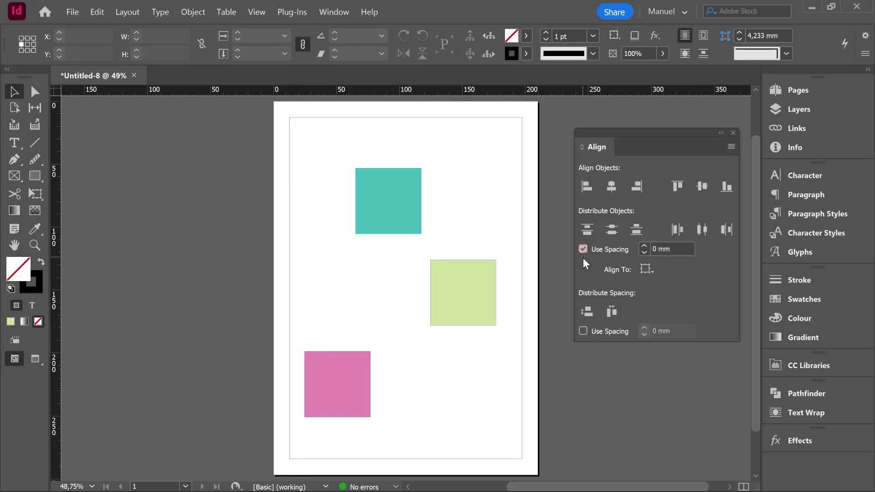
left_click(644, 246)
left_click(644, 246)
left_click_drag(479, 412, 350, 201)
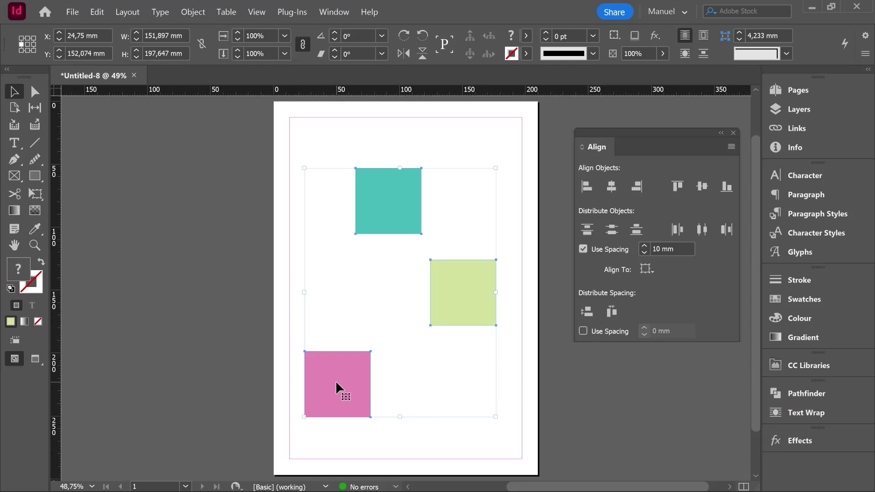
left_click(611, 230)
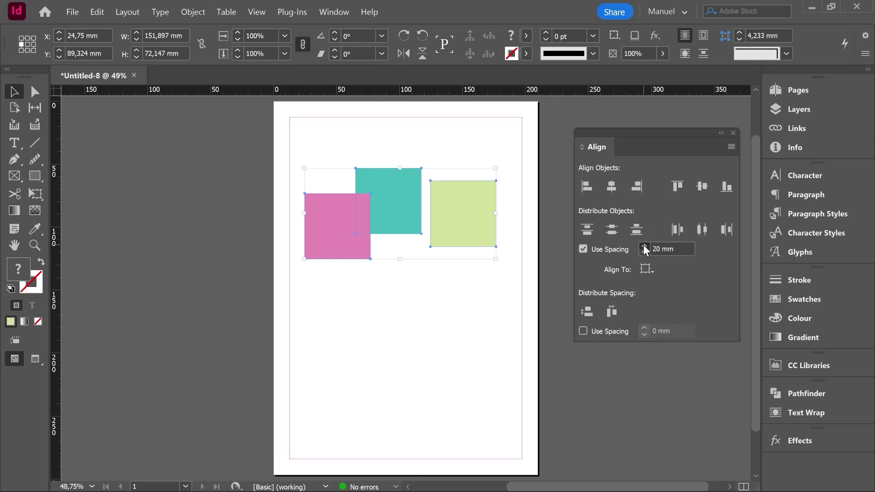
left_click(611, 230)
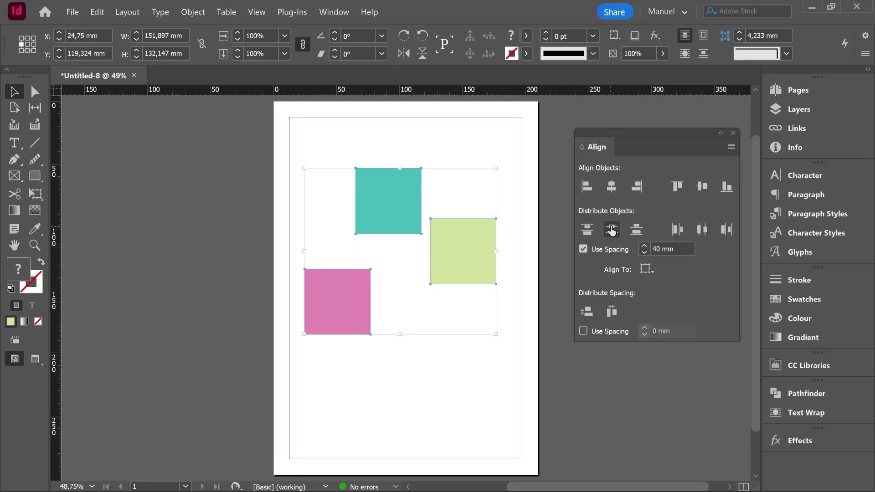
Draw a horizontal line about 118 mm long and place copies through the vertical centres of the three squares
left_click(35, 143)
key("v")
mouse_move(322, 143)
left_mouse_down()
mouse_move(469, 144)
mouse_move(446, 168)
mouse_move(439, 207)
left_mouse_up()
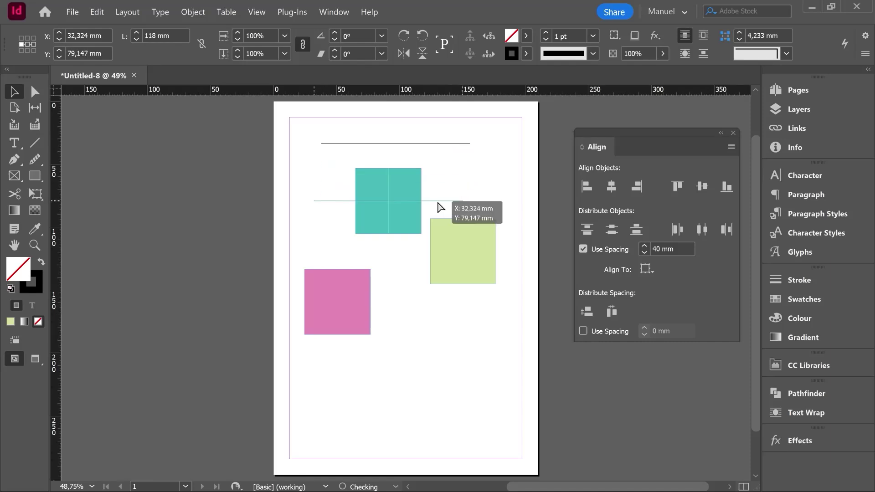
left_click_drag(440, 208, 469, 257)
left_click_drag(391, 253, 378, 307)
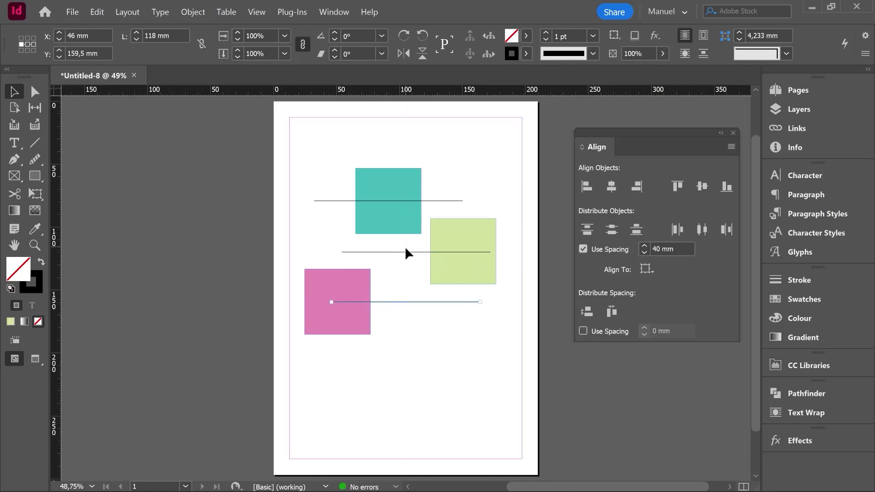
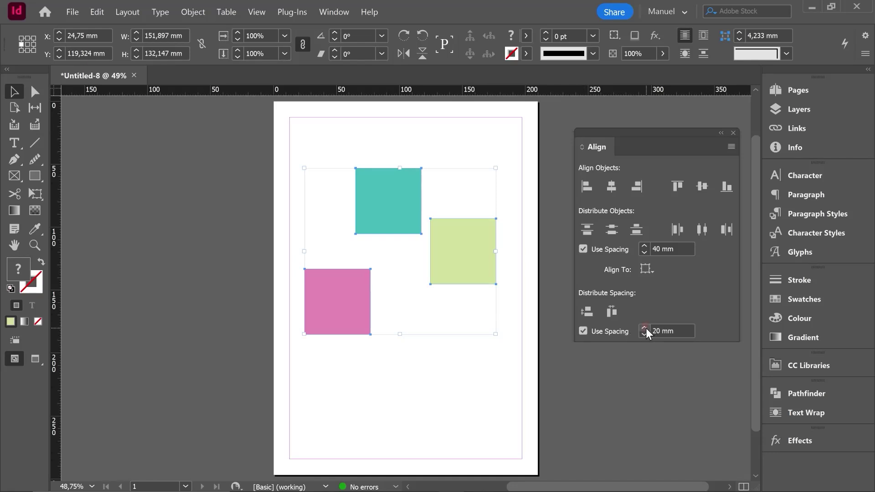
Distribute the vertical space between the three squares with a spacing of 50 mm and move them up to fit within the page
left_click(587, 312)
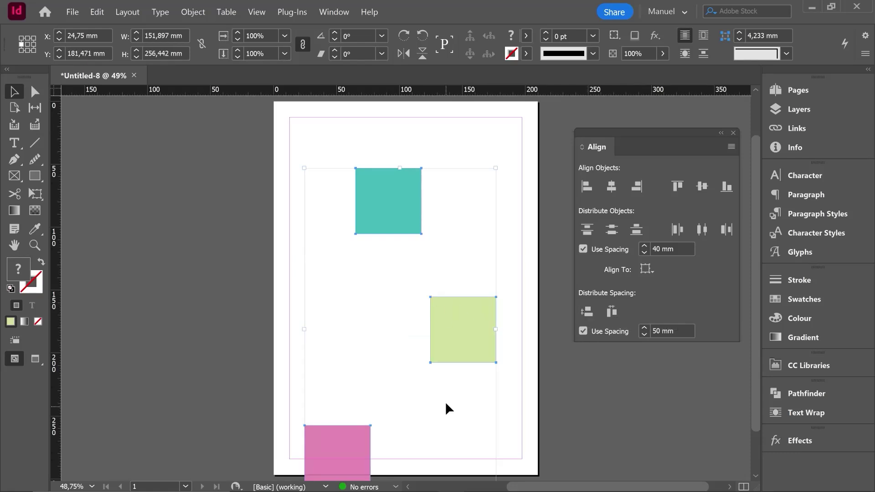
left_click_drag(449, 349, 455, 314)
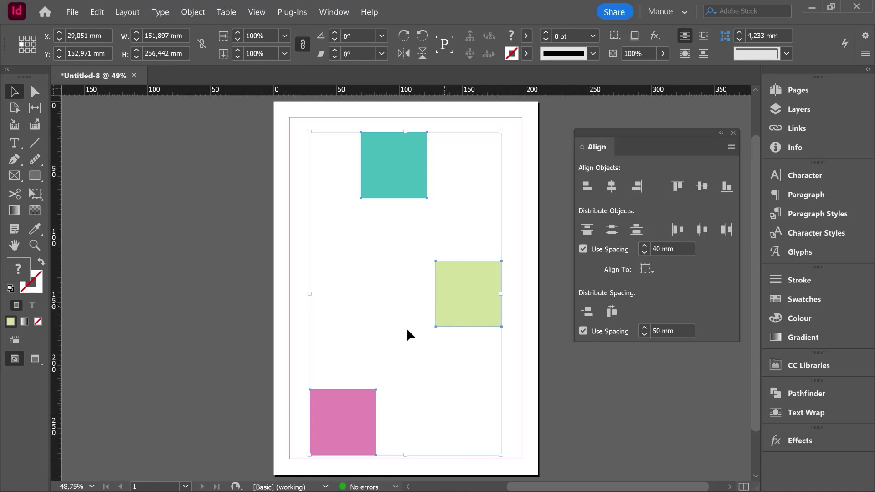
Draw a rectangle about 66 mm wide and 50 mm high between the teal and green squares, and copy it between the green and pink squares
key("m")
left_click_drag(385, 198, 469, 261)
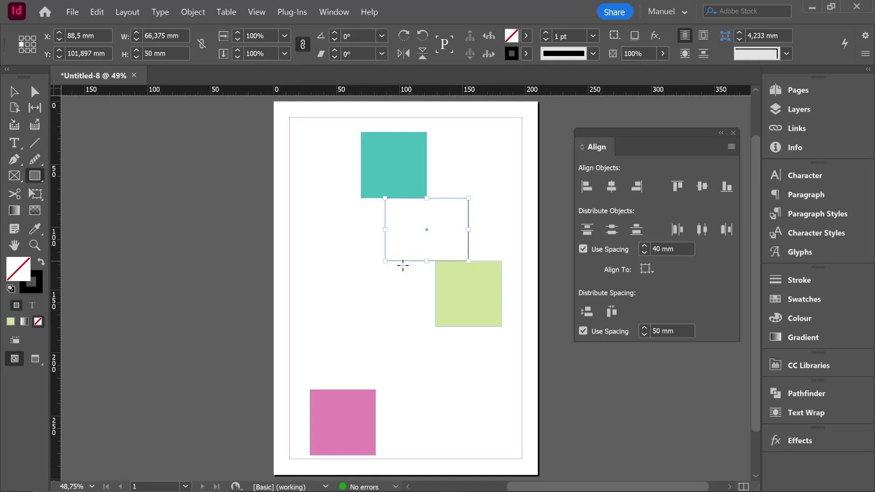
key("v")
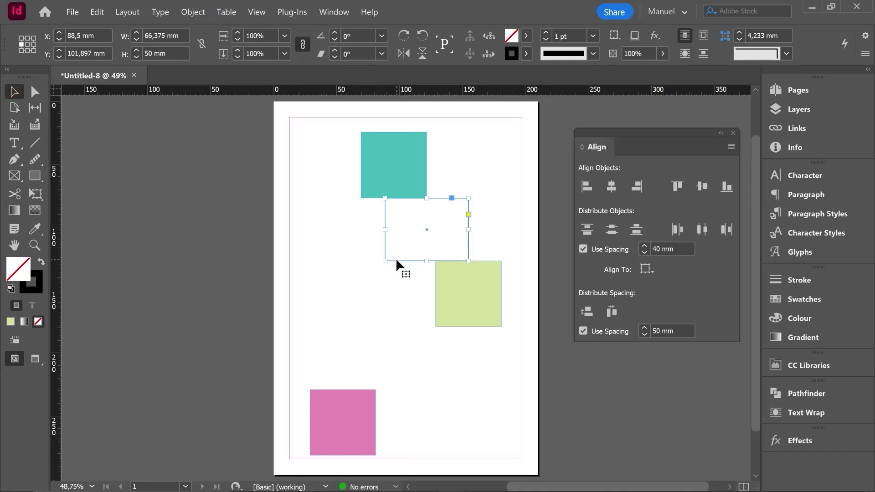
left_click_drag(396, 261, 371, 389)
left_click(547, 355)
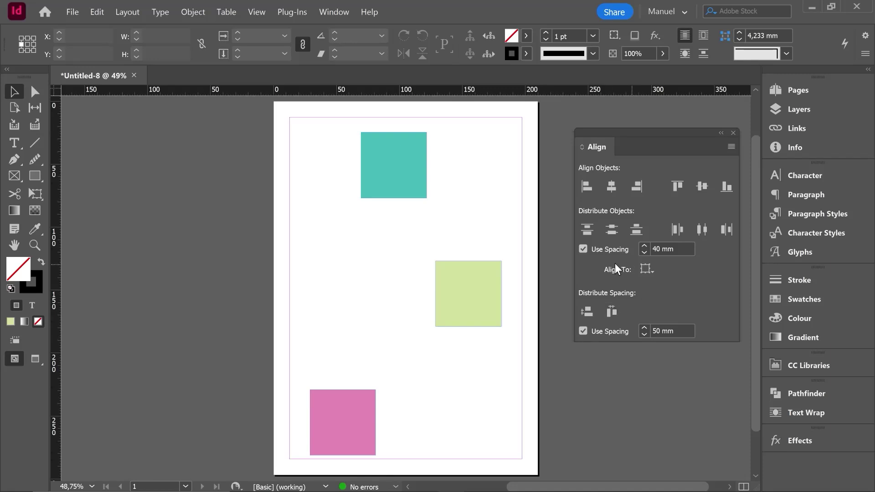
Select all three squares and set the alignment reference to Align to Key Object
left_click(647, 269)
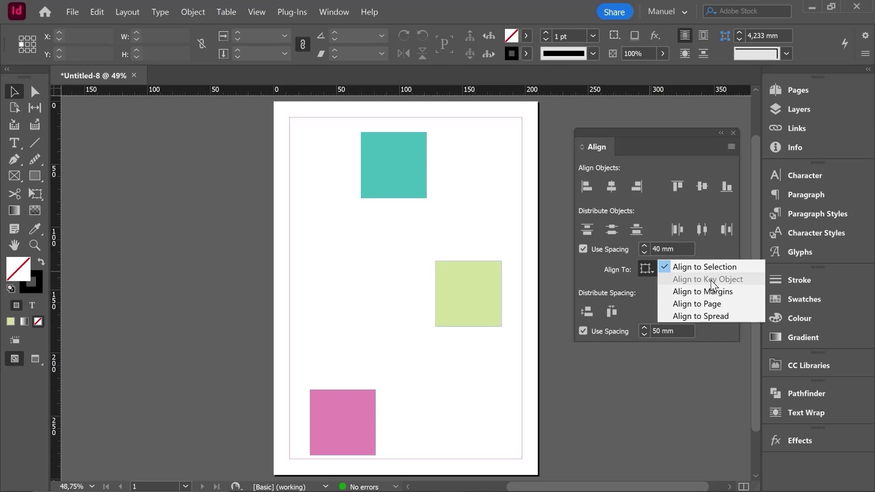
left_click(489, 434)
left_click_drag(492, 435, 332, 153)
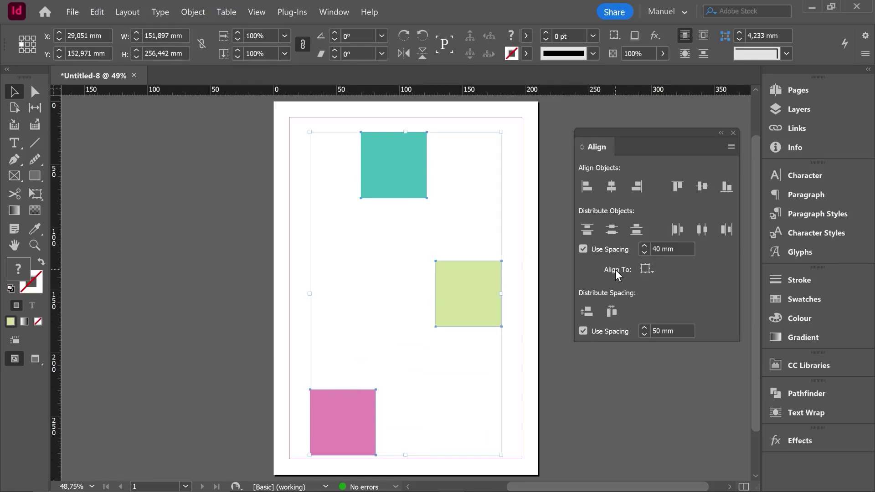
left_click(647, 270)
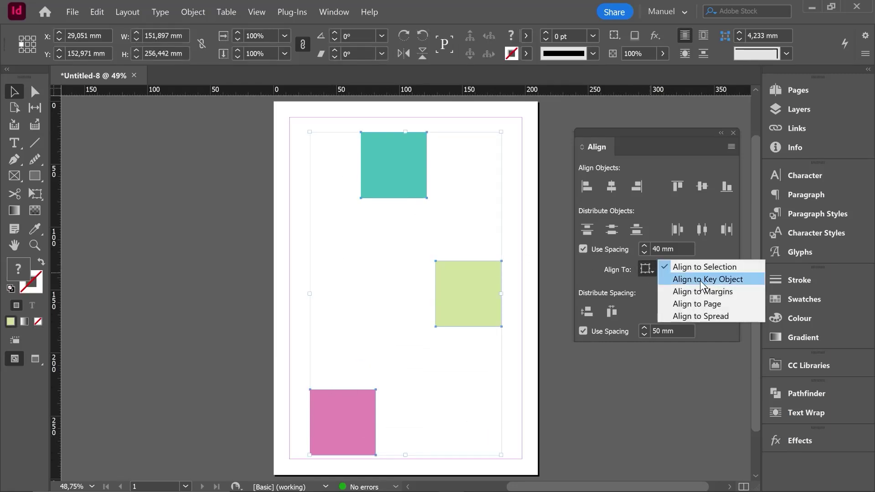
left_click(699, 279)
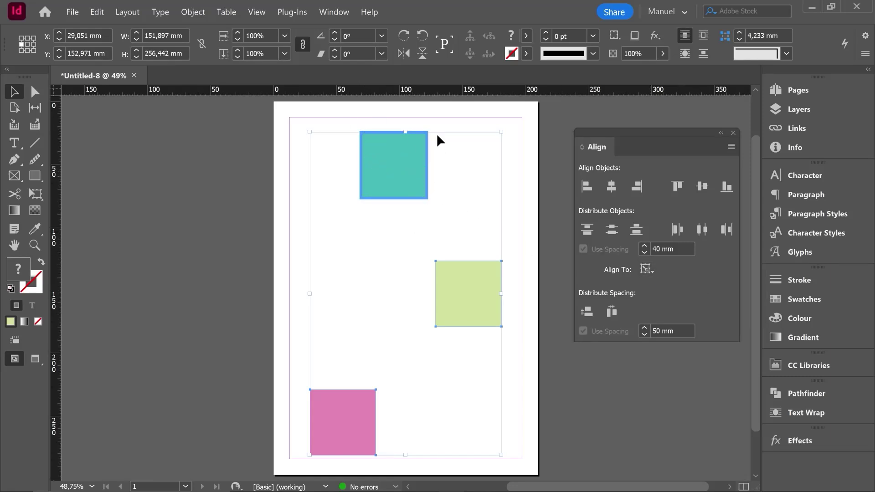
Try the green and pink squares as the key object, ending with the teal square as the key
left_click(460, 288)
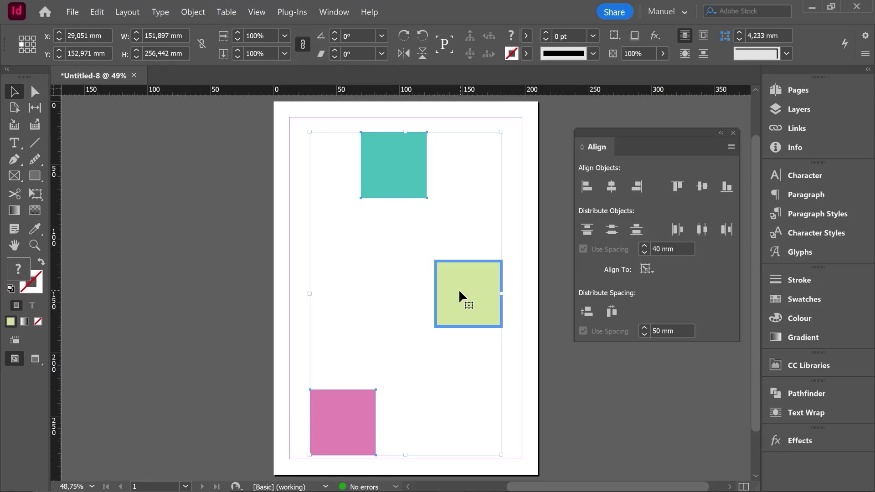
left_click(348, 410)
left_click(447, 289)
left_click(391, 178)
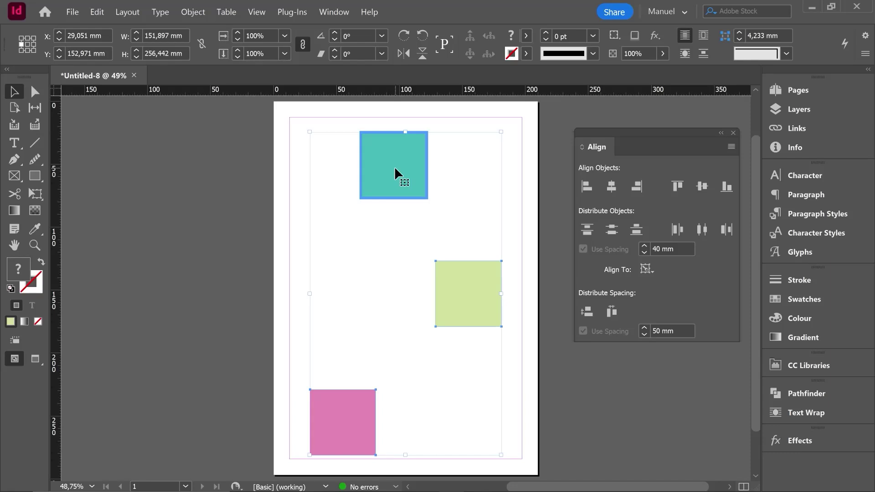
Place a vertical guide through the teal square's centre and align the horizontal centres of all squares to the teal key object
left_click_drag(60, 189, 395, 155)
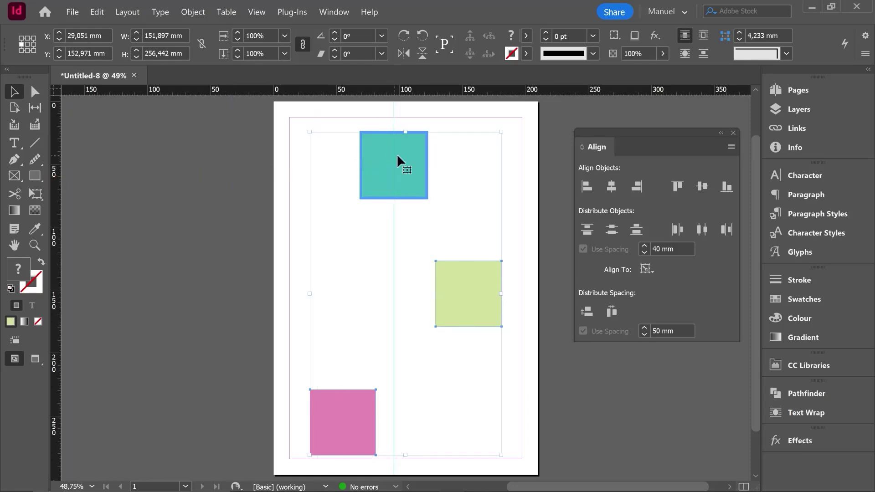
left_click(612, 187)
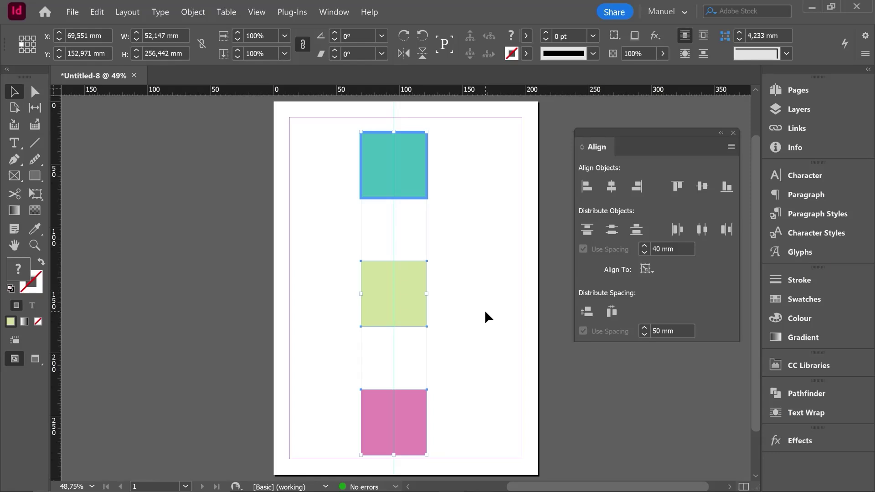
Replace the three squares with a text frame about 125 mm wide and 92 mm high reading "InDesign"
left_click_drag(490, 428, 330, 165)
key("Delete")
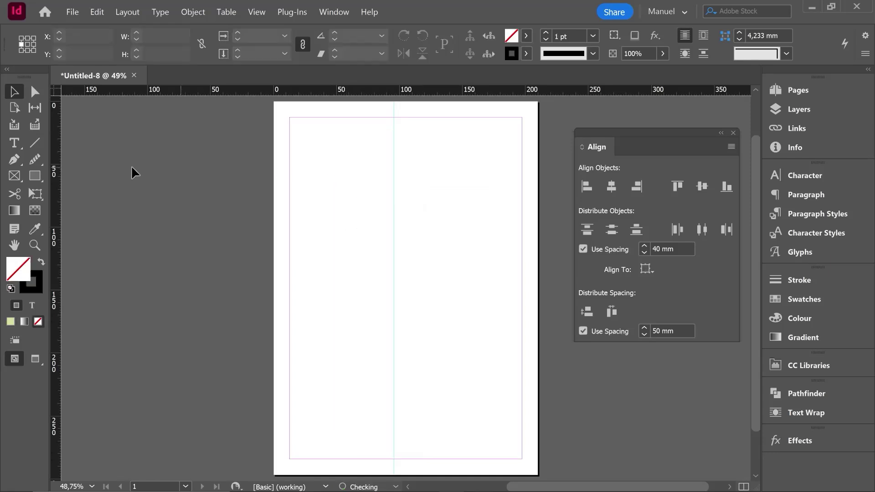
left_click(14, 143)
left_click_drag(332, 228, 490, 344)
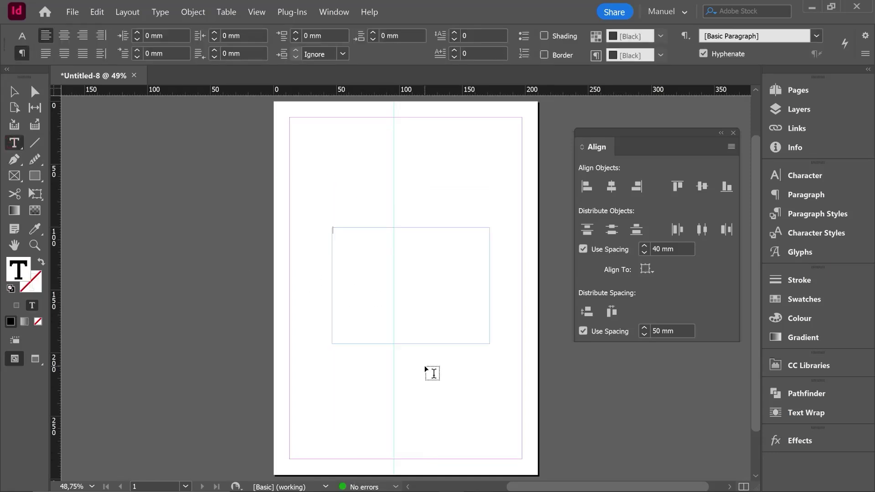
type("InDesign")
Set the font size of all the "InDesign" text to 96 pt
key("ctrl+a")
left_click(171, 33)
left_click(171, 34)
left_click(170, 34)
left_click(170, 34)
left_click(171, 33)
left_click(174, 32)
left_click(173, 32)
left_click(174, 32)
left_click(173, 32)
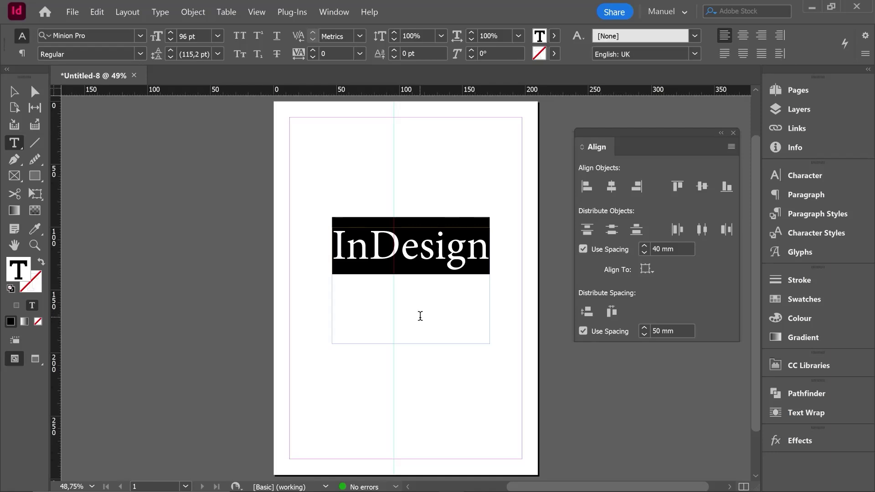
Shorten the text frame to about 36 mm high and move it off-centre to about X 76.75 mm, Y 78.75 mm
left_click(14, 92)
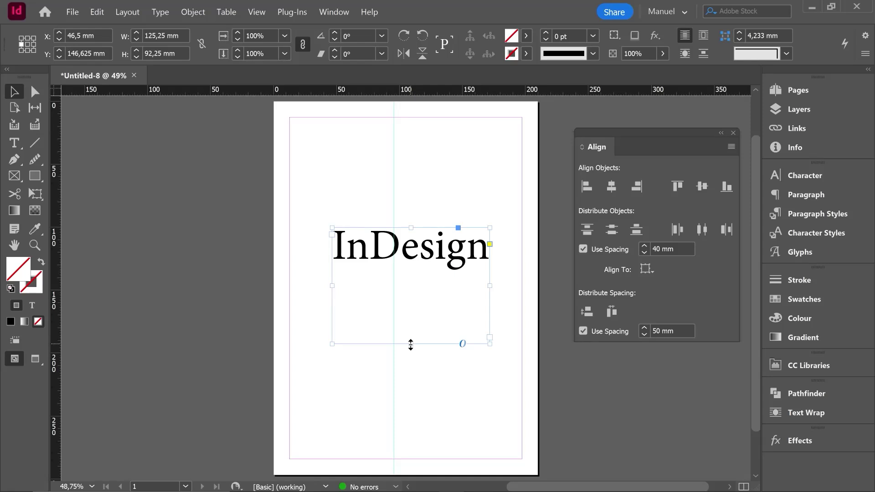
left_click_drag(411, 344, 411, 273)
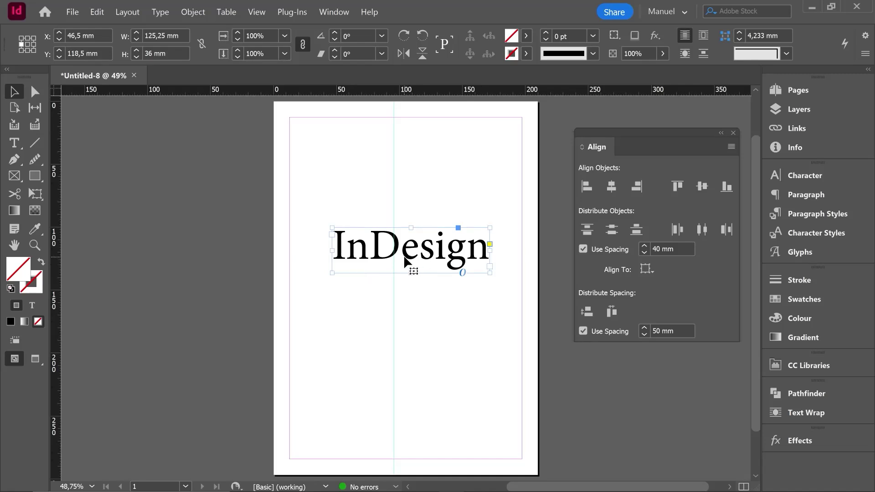
left_click_drag(417, 267, 455, 378)
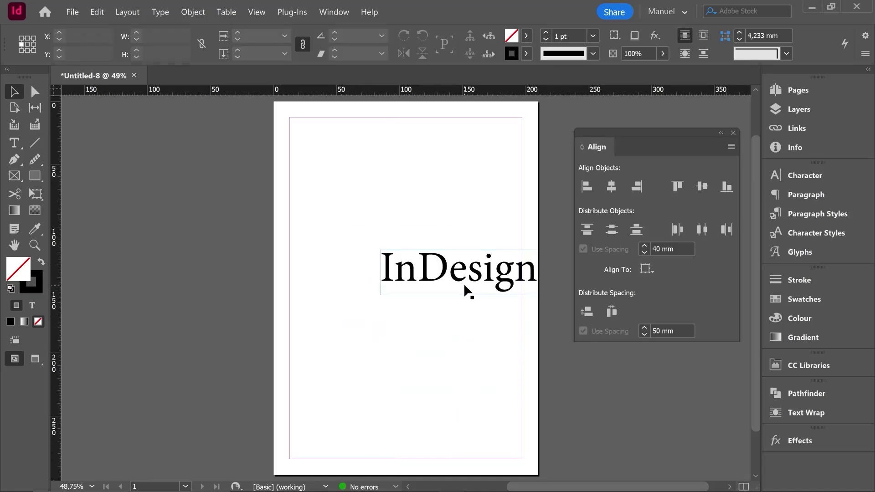
left_click_drag(463, 283, 452, 211)
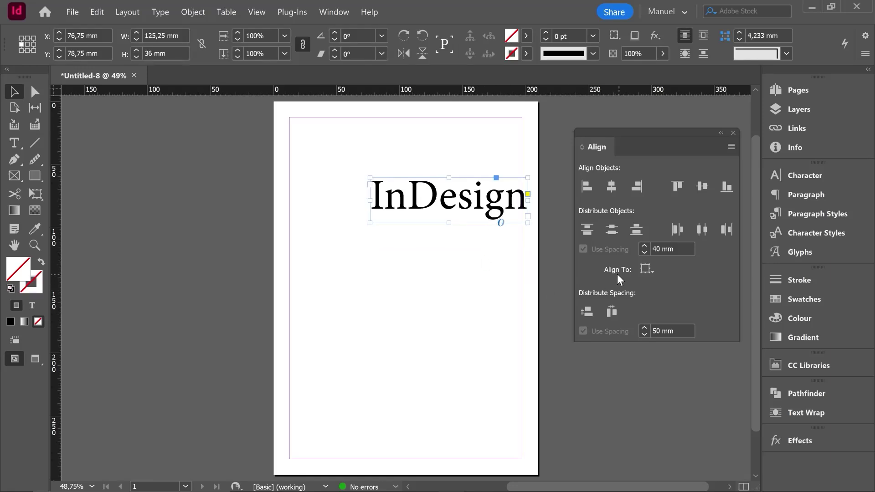
Using Align to Page, centre the "InDesign" text frame horizontally and vertically on the page
left_click(646, 269)
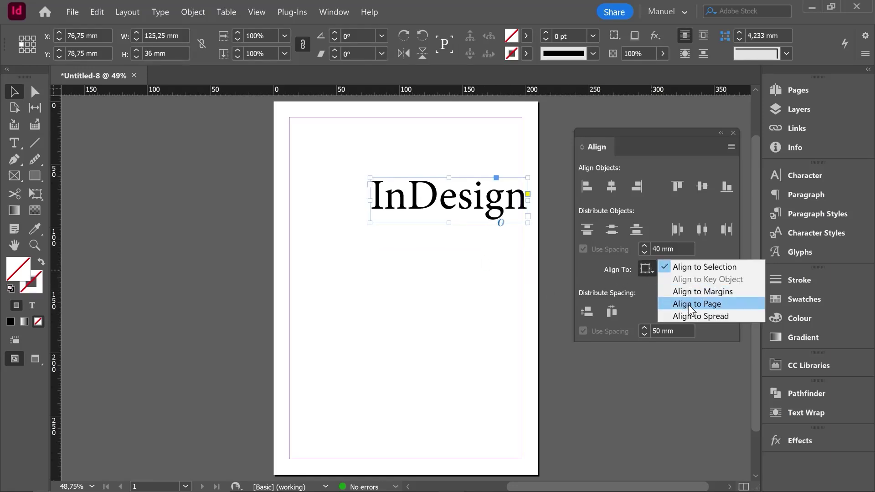
left_click(697, 303)
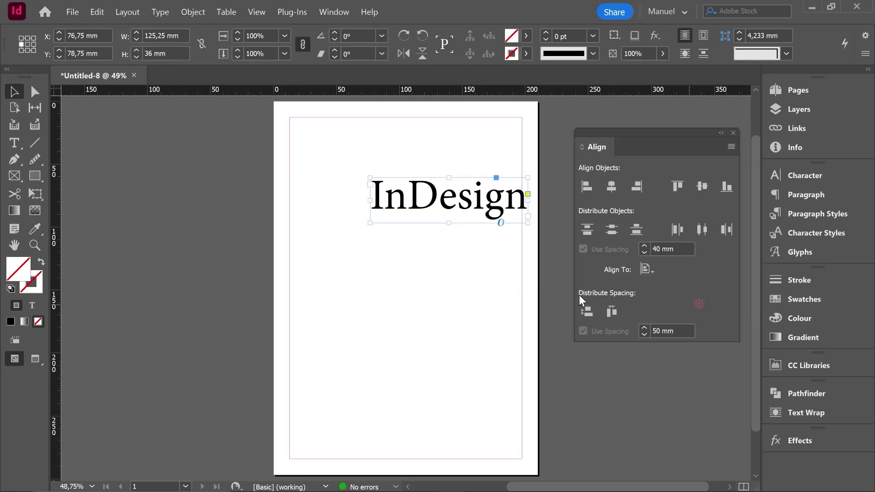
left_click(612, 187)
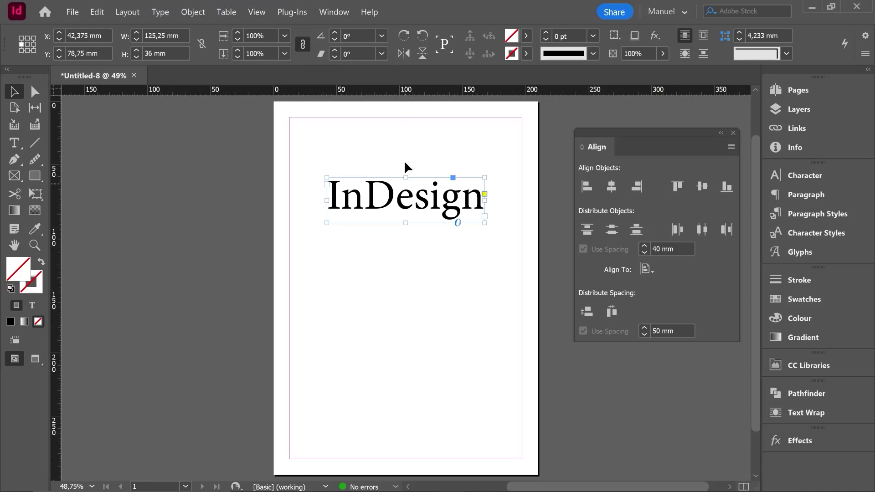
left_click(702, 187)
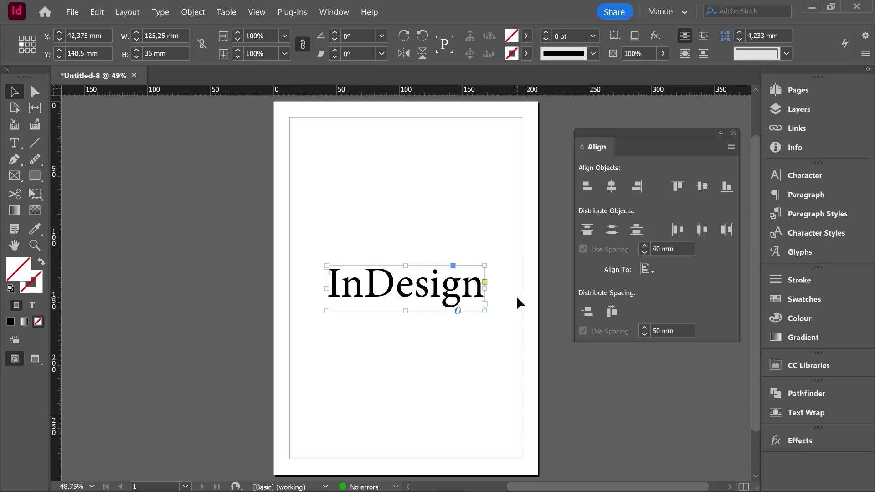
left_click(450, 351)
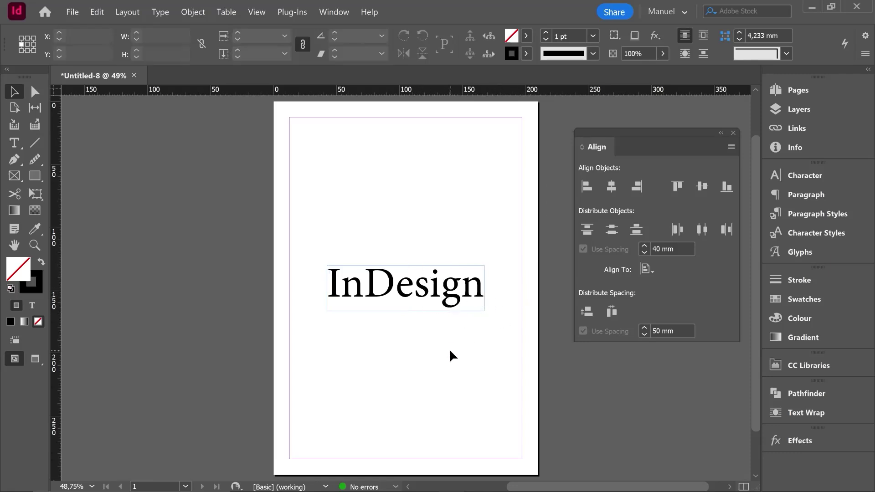